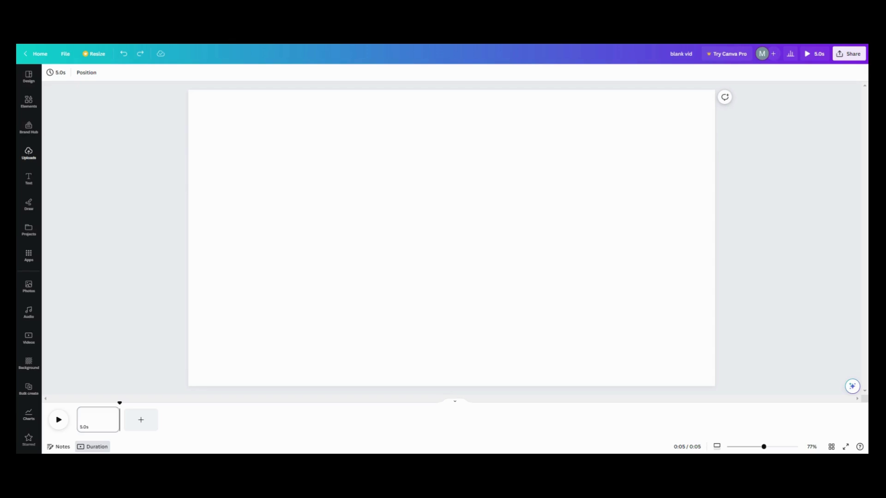
Add the cutout dog video from uploads and crop off its empty bottom
{"action": "left_click", "coordinate": [29, 153]}
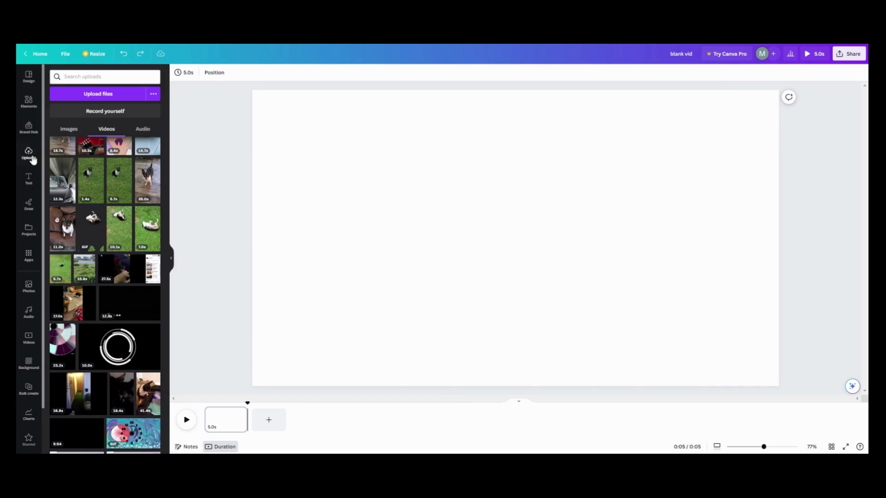
{"action": "left_click", "coordinate": [92, 233]}
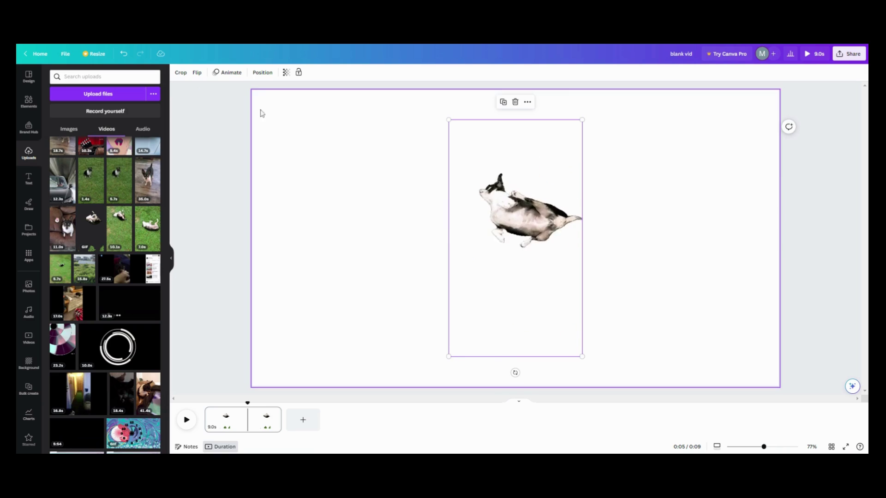
{"action": "left_click", "coordinate": [181, 73]}
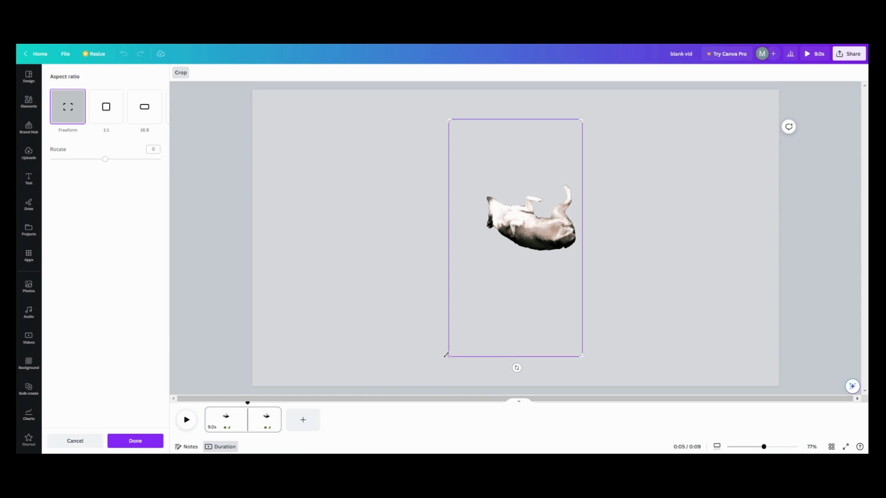
{"action": "left_click_drag", "start_coordinate": [450, 356], "coordinate": [450, 289]}
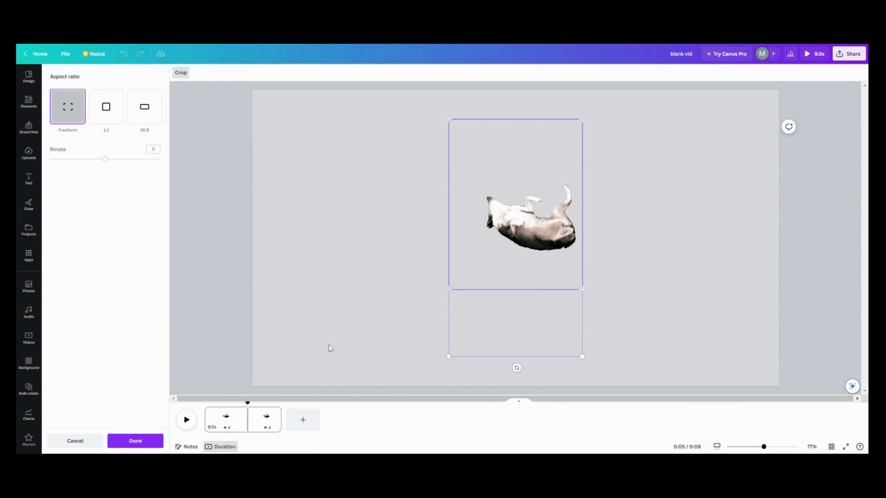
{"action": "key", "text": "Return"}
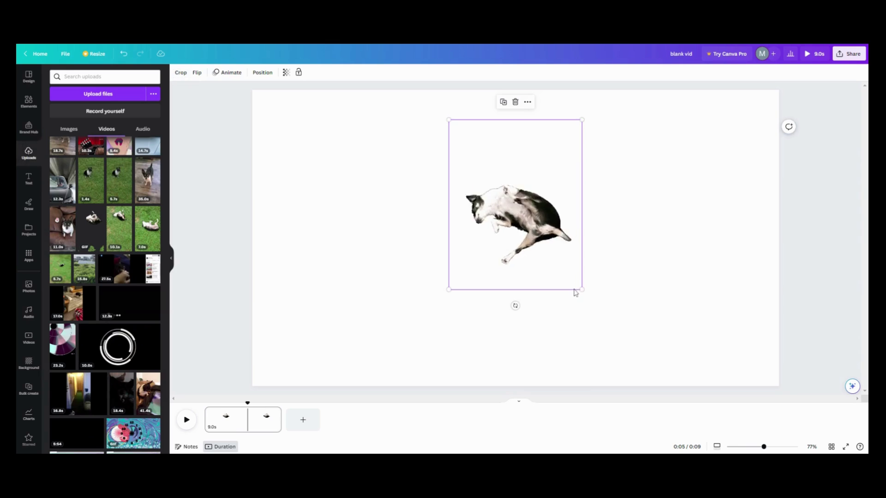
Enlarge the dog clip and lengthen it to 12.9 seconds
{"action": "left_click_drag", "start_coordinate": [582, 290], "coordinate": [621, 340]}
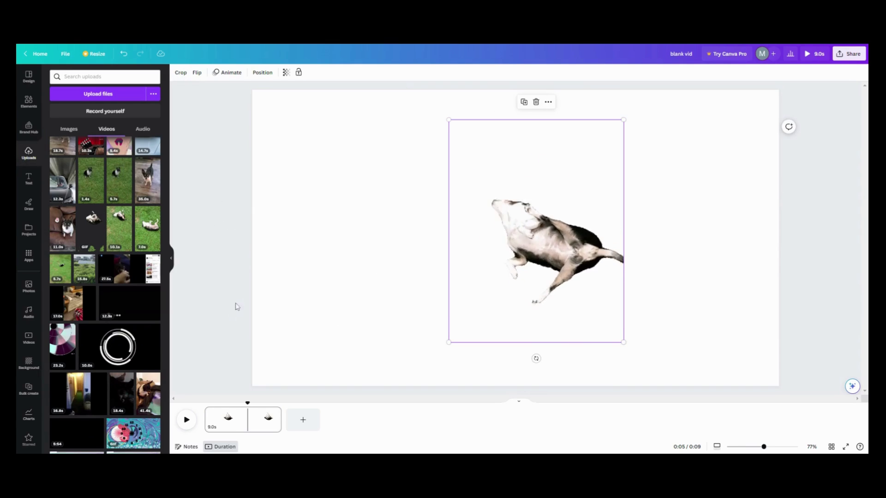
{"action": "mouse_move", "coordinate": [276, 419]}
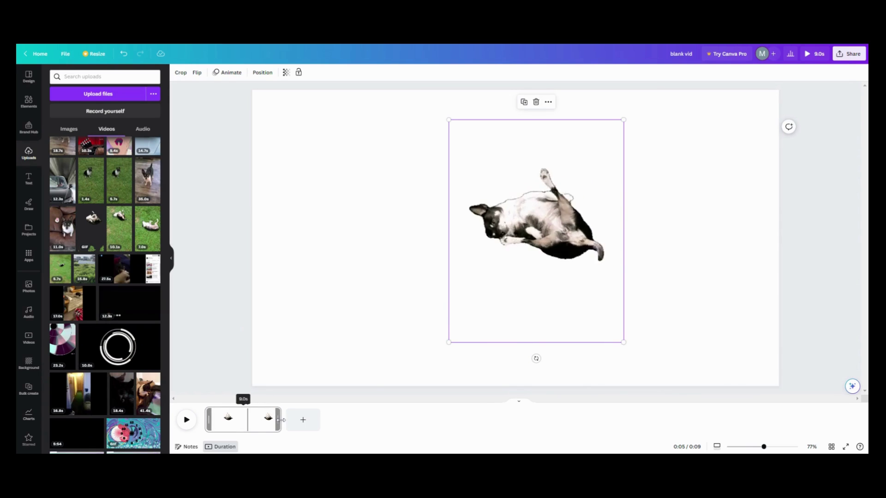
{"action": "left_click_drag", "start_coordinate": [280, 420], "coordinate": [315, 420]}
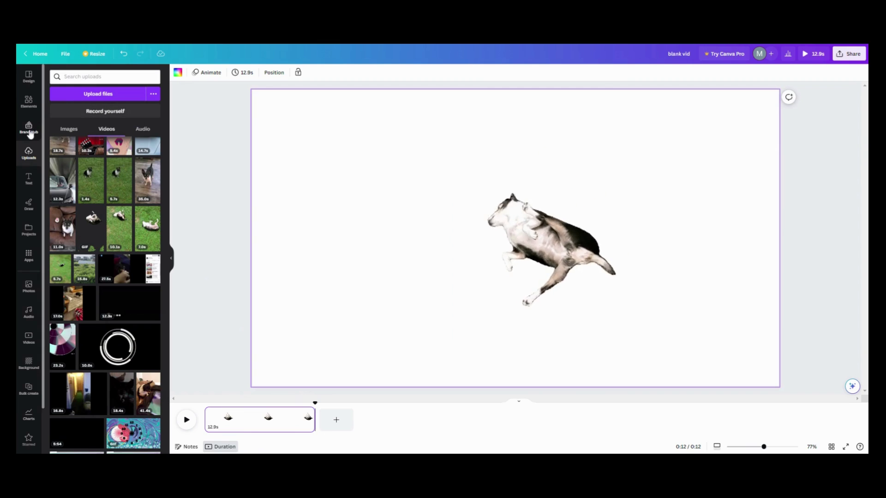
Set the tropical beach stock photo as the page background and nudge the dog up-left
{"action": "left_click", "coordinate": [28, 283]}
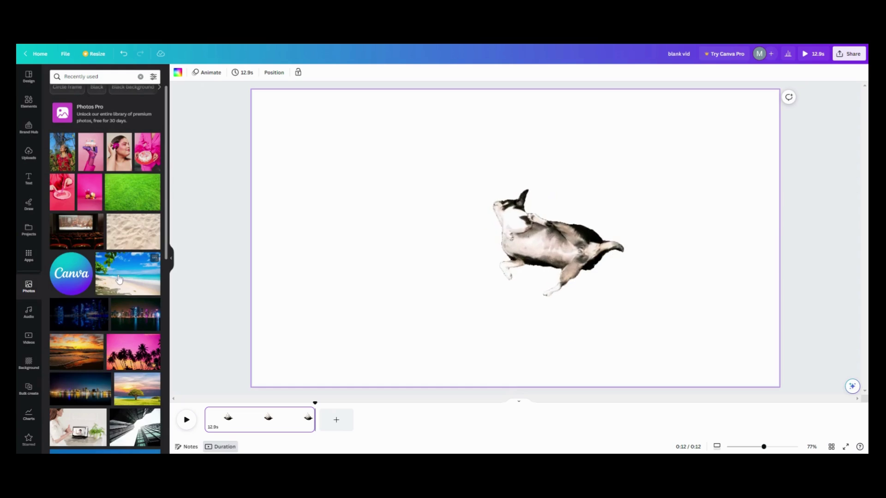
{"action": "left_click", "coordinate": [118, 279]}
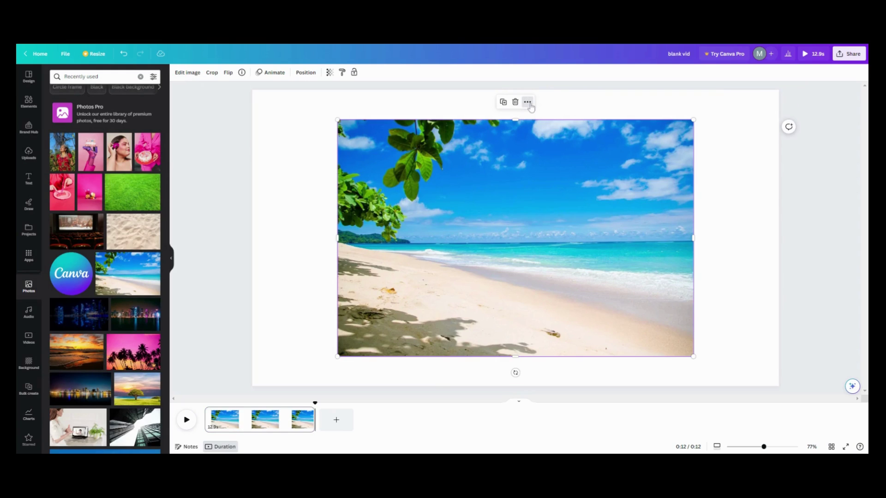
{"action": "left_click", "coordinate": [527, 102]}
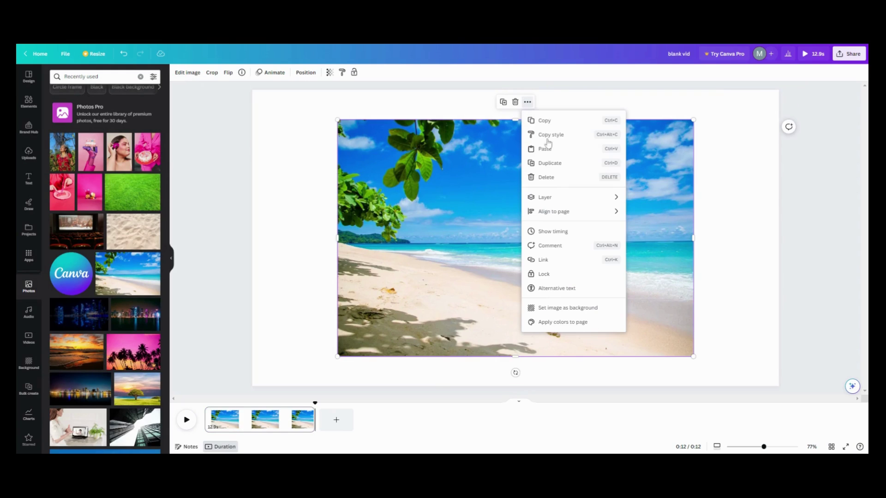
{"action": "left_click", "coordinate": [588, 309]}
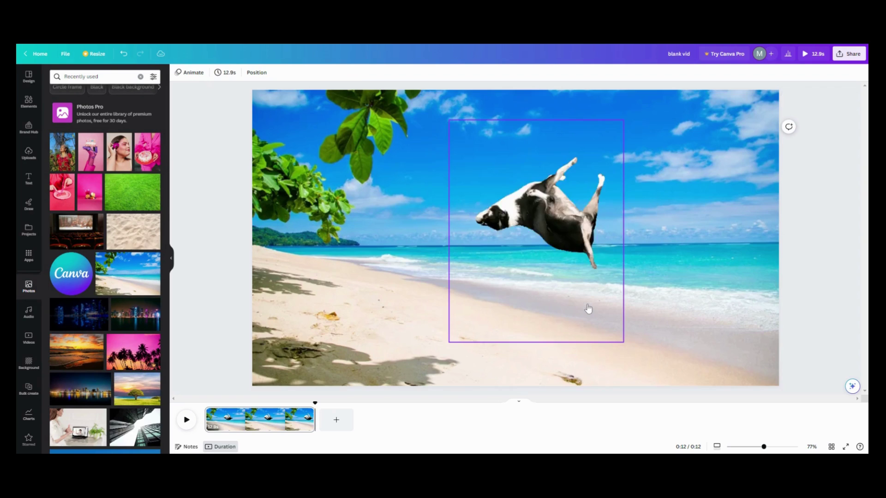
{"action": "left_click_drag", "start_coordinate": [528, 292], "coordinate": [511, 307]}
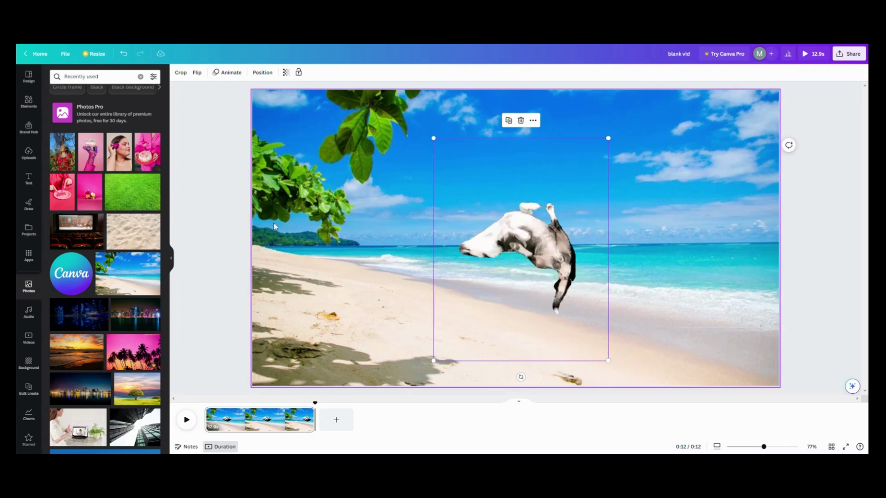
{"action": "left_click", "coordinate": [209, 199]}
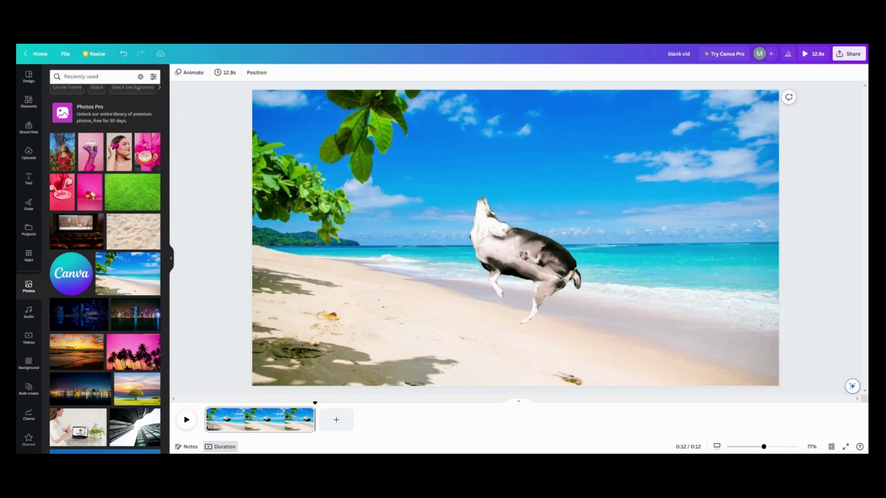
Add a text box with the word 'Ninnie' in the Amsterdam One font
{"action": "left_click", "coordinate": [28, 180]}
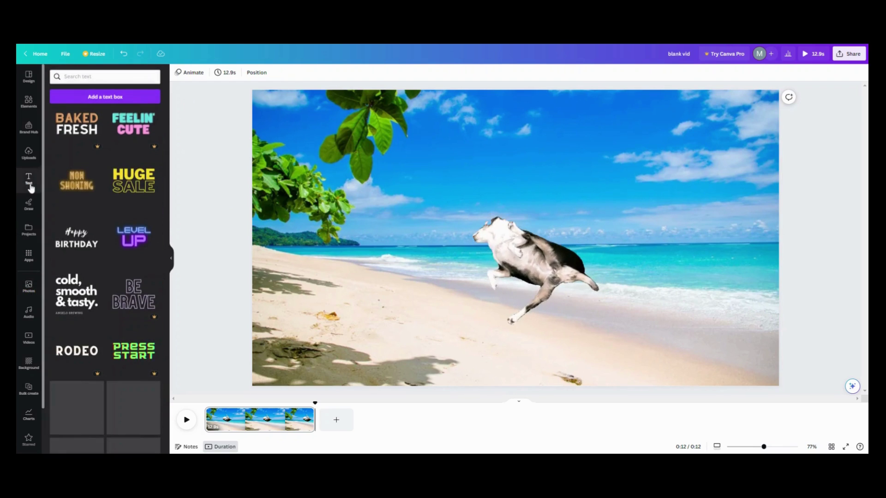
{"action": "left_click", "coordinate": [102, 98]}
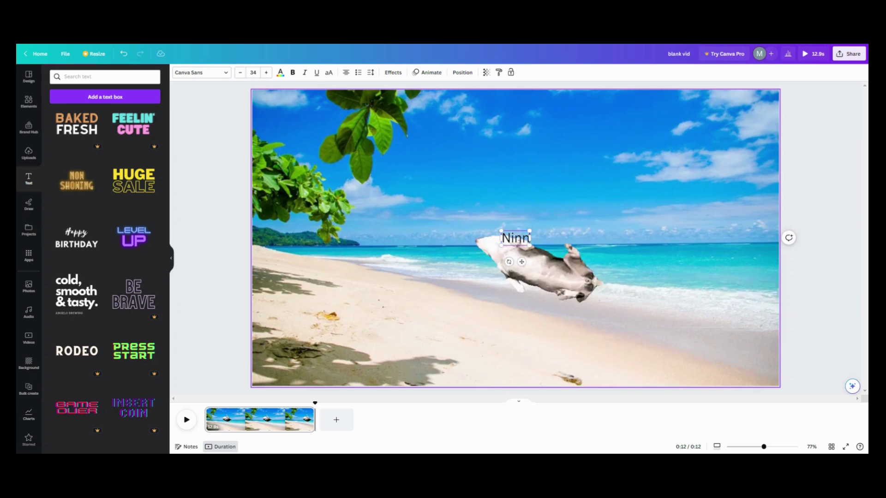
{"action": "left_click", "coordinate": [229, 74]}
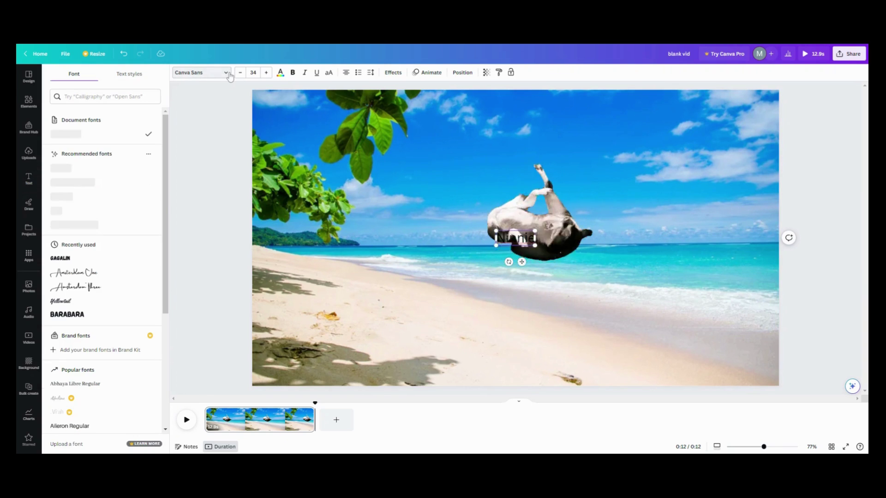
{"action": "left_click", "coordinate": [89, 275]}
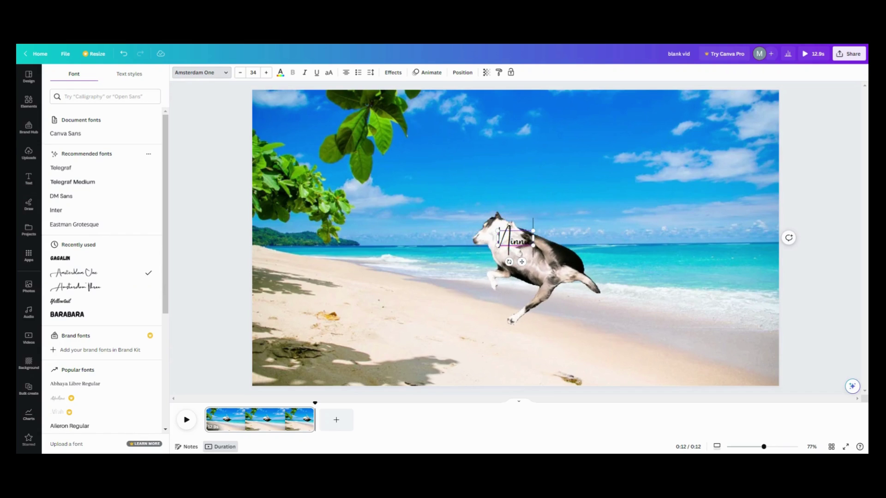
Scale the 'Ninnie' text up to size 244 and move it right over the dog
{"action": "left_click_drag", "start_coordinate": [429, 198], "coordinate": [356, 172]}
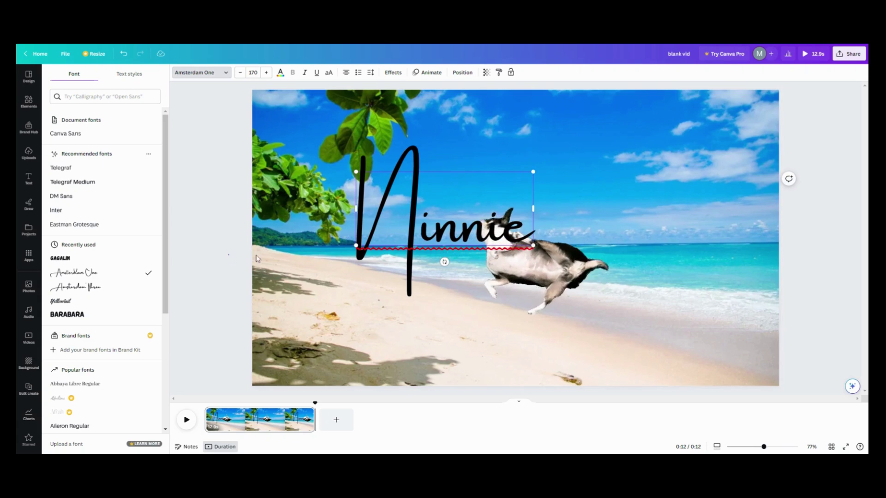
{"action": "left_click", "coordinate": [28, 179]}
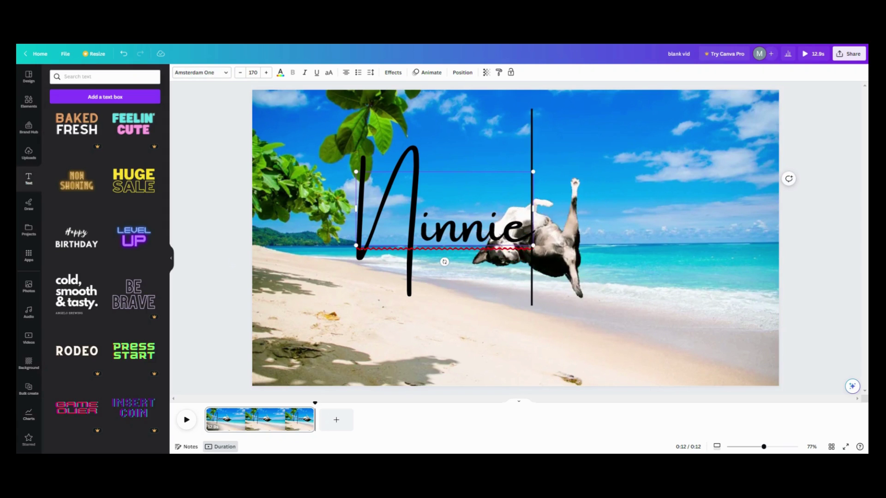
{"action": "left_click", "coordinate": [436, 208]}
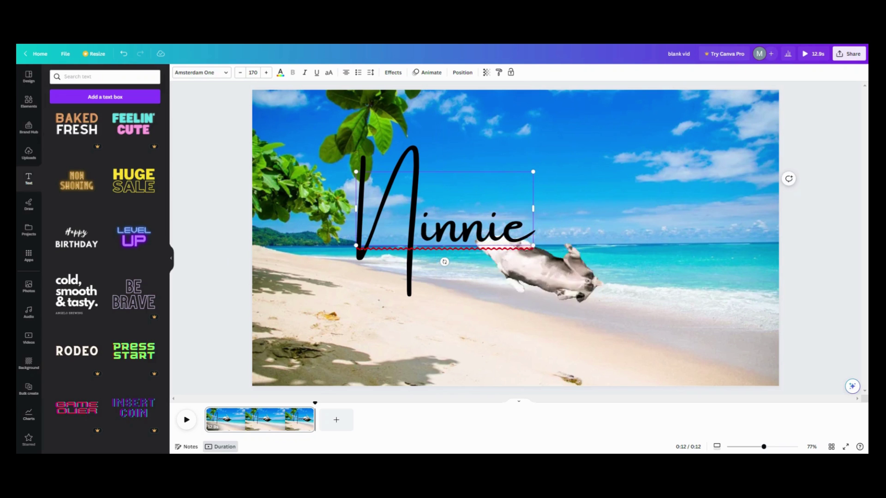
{"action": "left_click", "coordinate": [237, 179]}
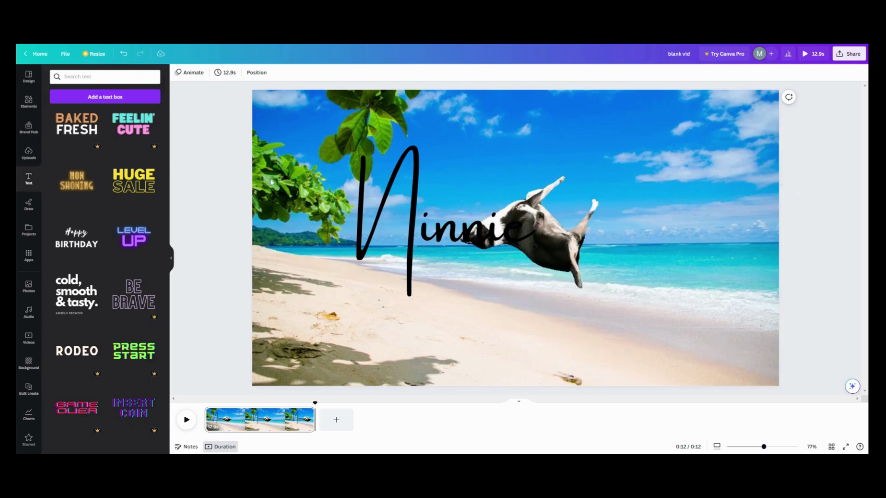
{"action": "left_click", "coordinate": [452, 210]}
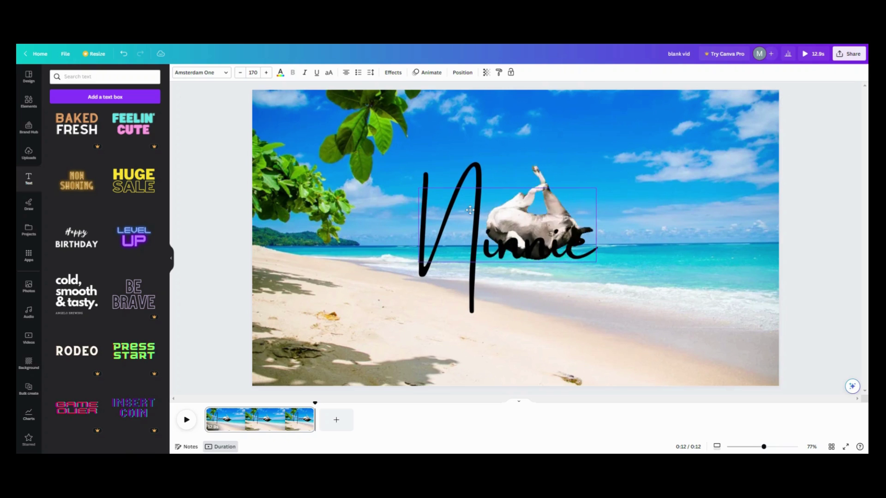
{"action": "left_click_drag", "start_coordinate": [415, 186], "coordinate": [341, 156]}
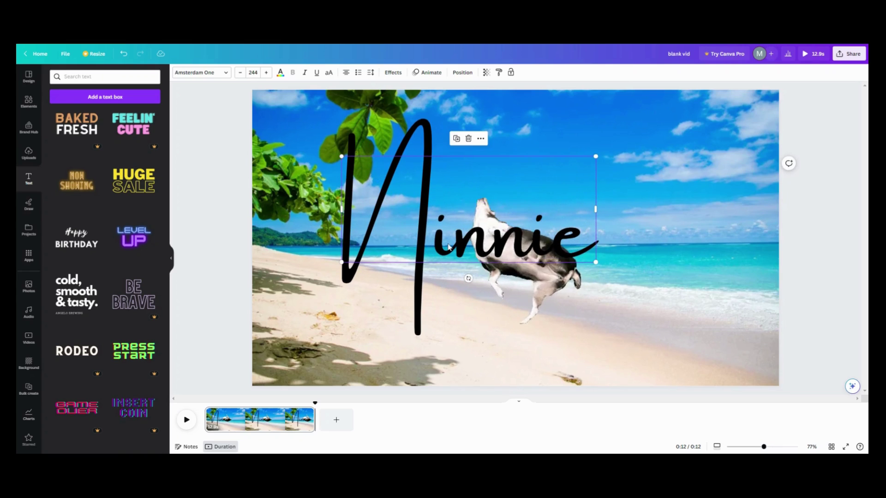
{"action": "left_click_drag", "start_coordinate": [447, 247], "coordinate": [486, 252]}
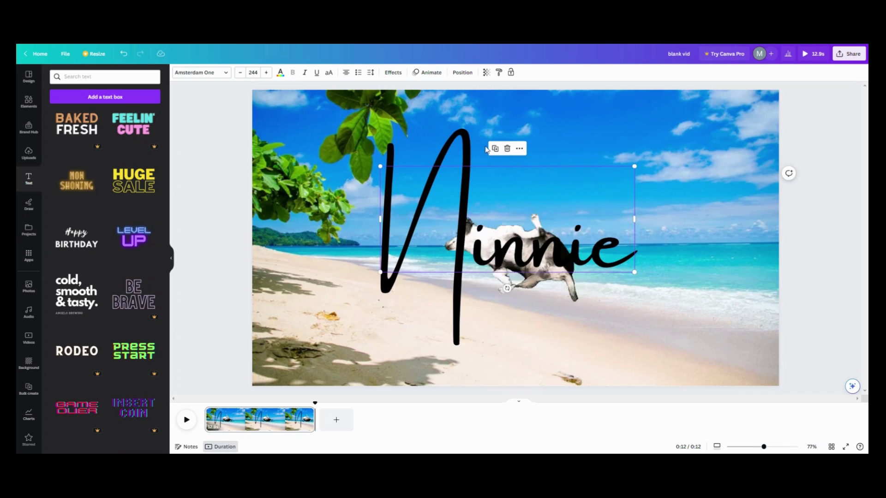
Give 'Ninnie' a pink Outline effect and change its fill colour to white
{"action": "left_click", "coordinate": [393, 72]}
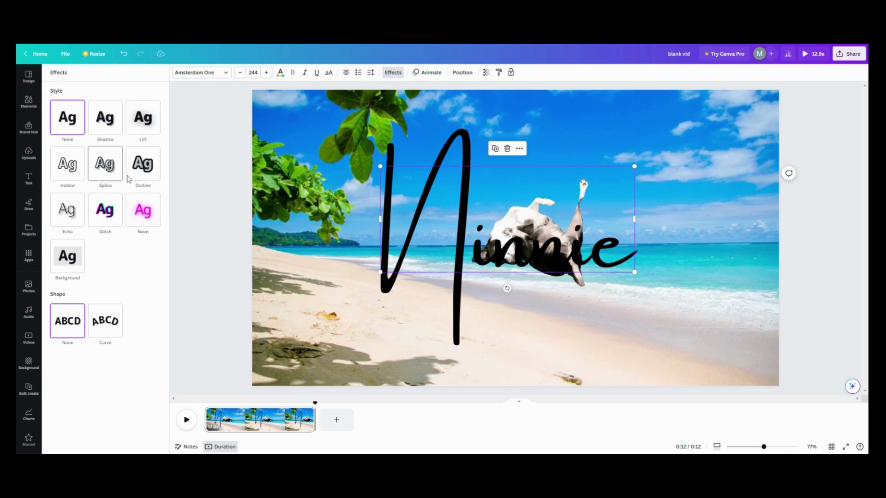
{"action": "left_click", "coordinate": [143, 172]}
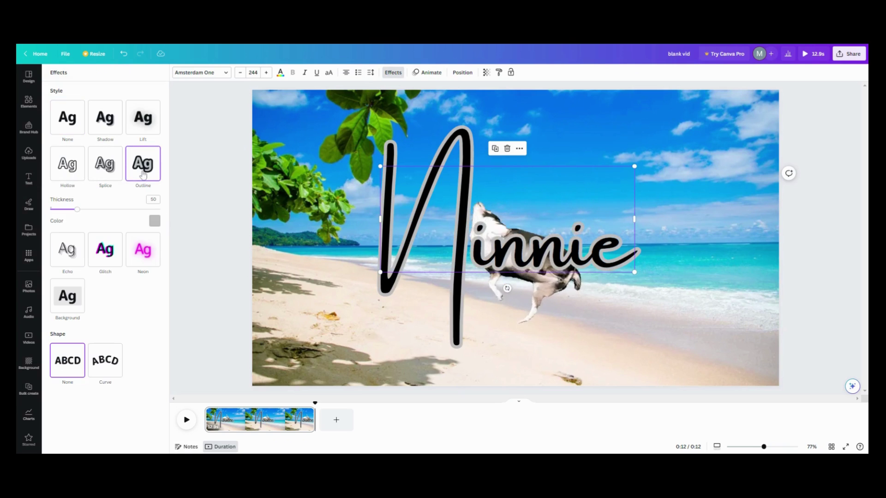
{"action": "left_click", "coordinate": [154, 221]}
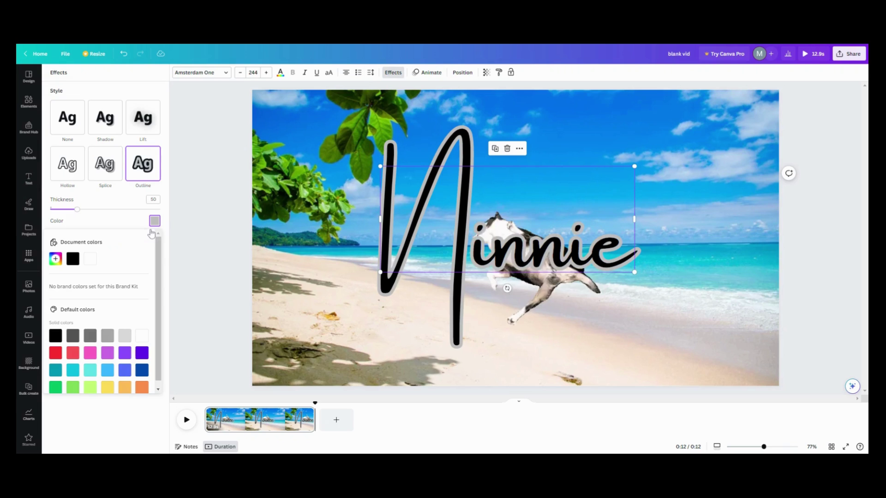
{"action": "left_click", "coordinate": [91, 353]}
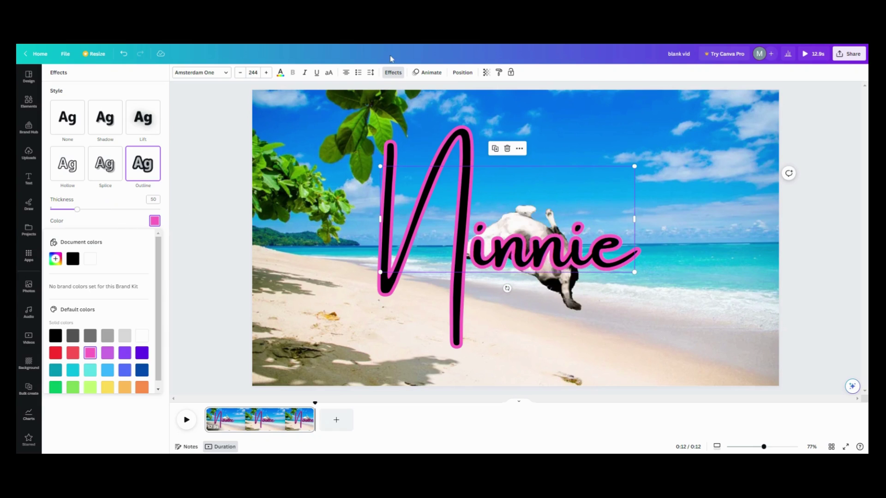
{"action": "left_click", "coordinate": [280, 74]}
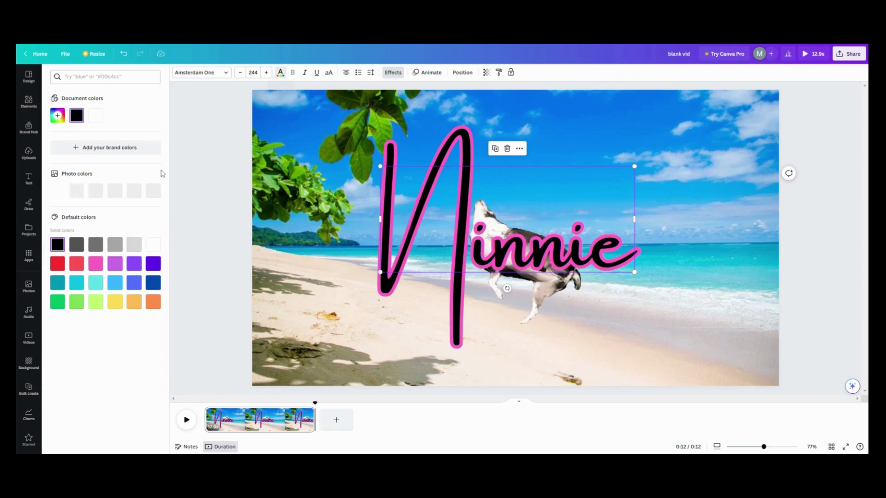
{"action": "left_click", "coordinate": [153, 244]}
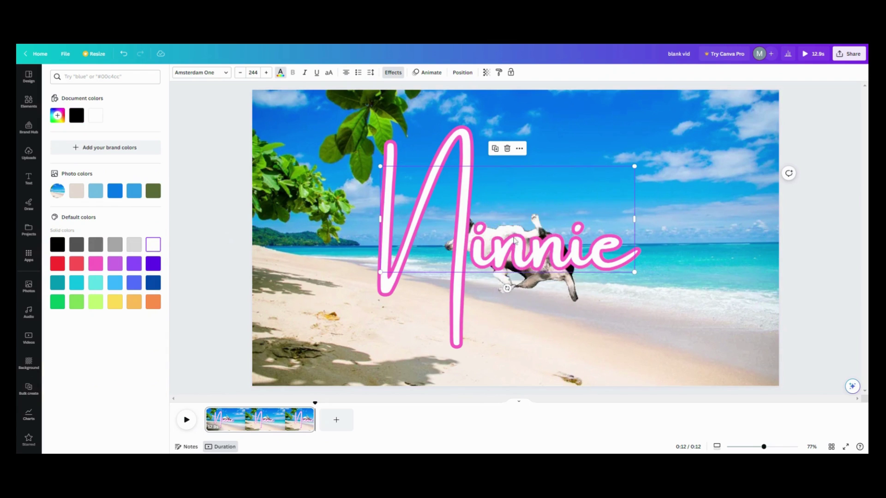
Move the 'Ninnie' text layer below the dog video layer
{"action": "left_click", "coordinate": [463, 72]}
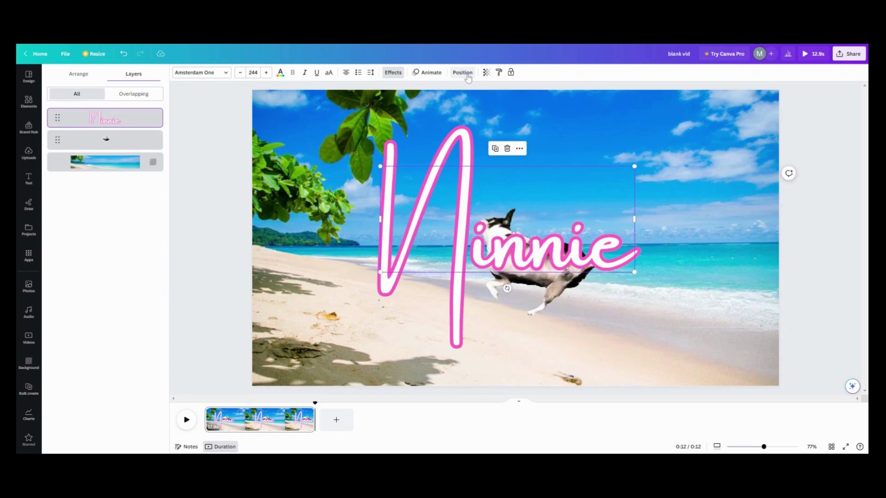
{"action": "left_click_drag", "start_coordinate": [132, 128], "coordinate": [116, 147]}
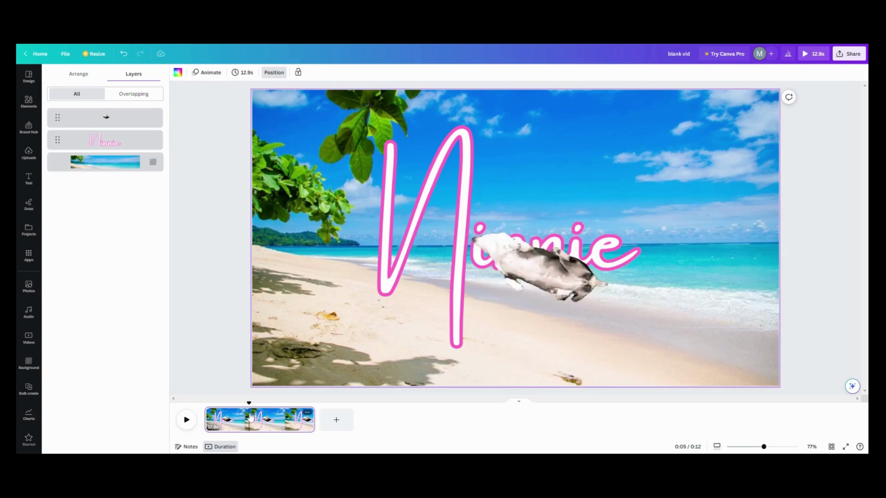
Split the video page into two pages at the playhead
{"action": "left_click", "coordinate": [250, 418]}
{"action": "right_click", "coordinate": [251, 418]}
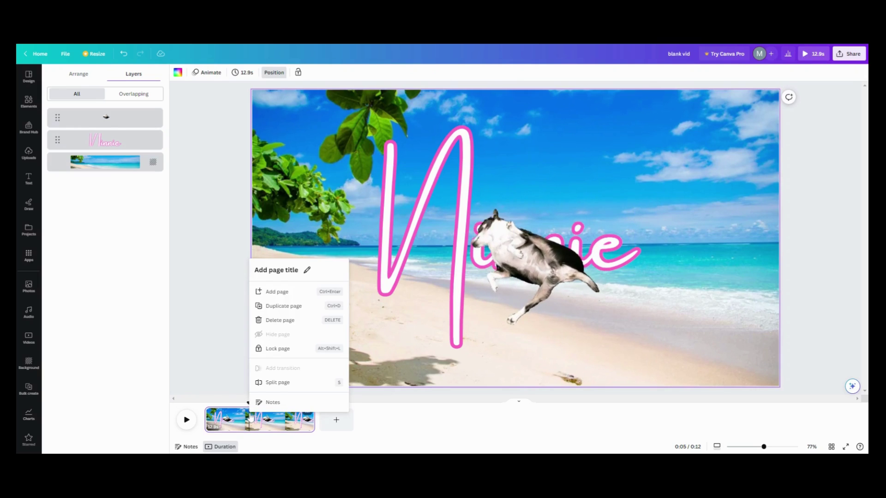
{"action": "left_click", "coordinate": [267, 382]}
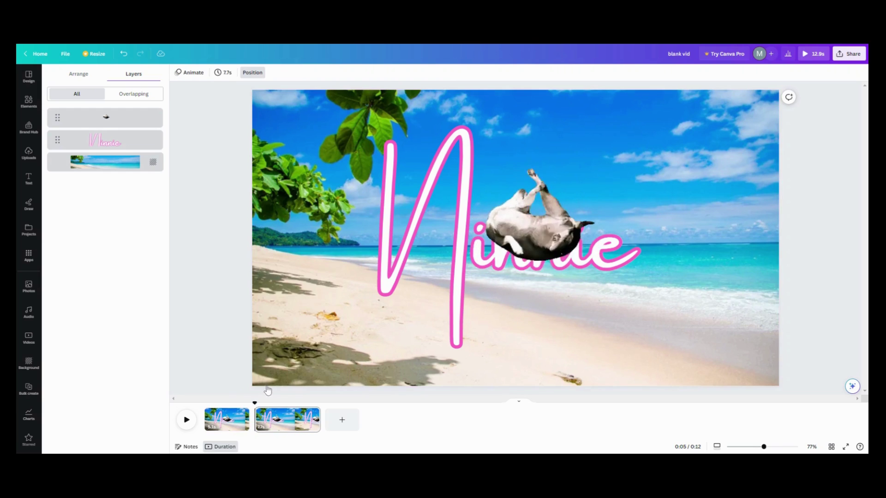
On page 2, remove the outline, fill 'Ninnie' solid pink, and layer it above the dog
{"action": "left_click", "coordinate": [278, 425]}
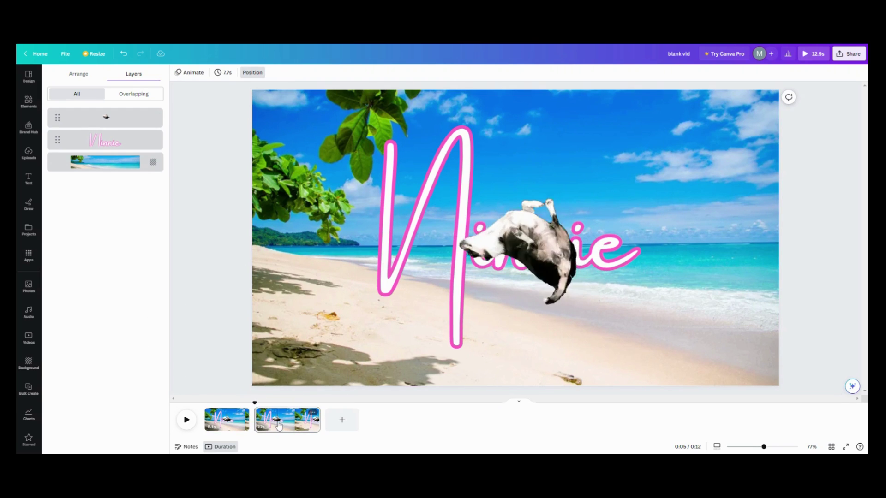
{"action": "left_click", "coordinate": [463, 176]}
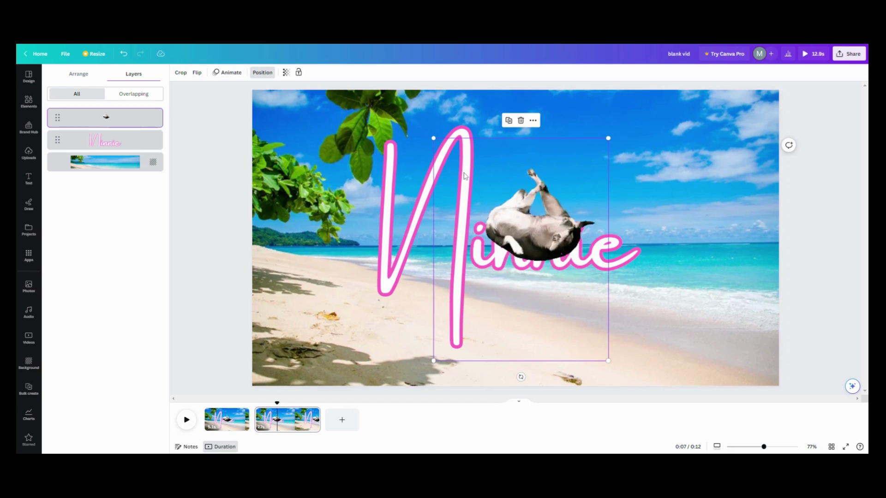
{"action": "left_click", "coordinate": [407, 188]}
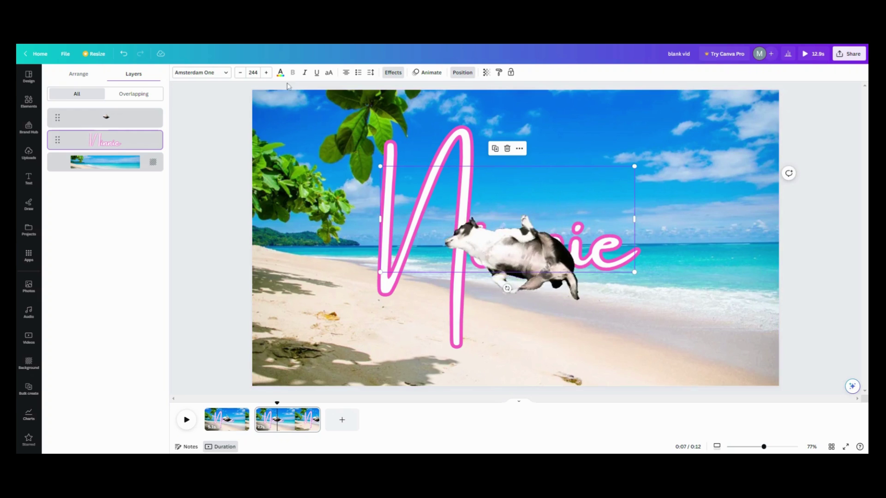
{"action": "left_click", "coordinate": [393, 72]}
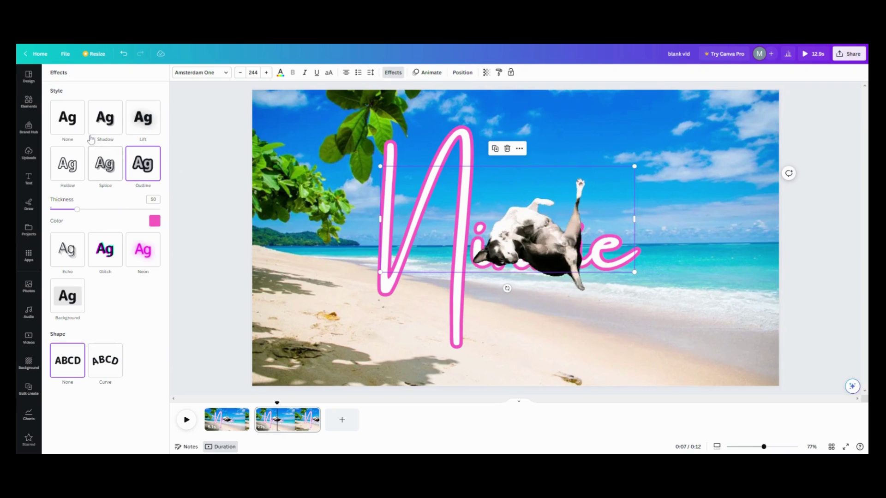
{"action": "left_click", "coordinate": [68, 117]}
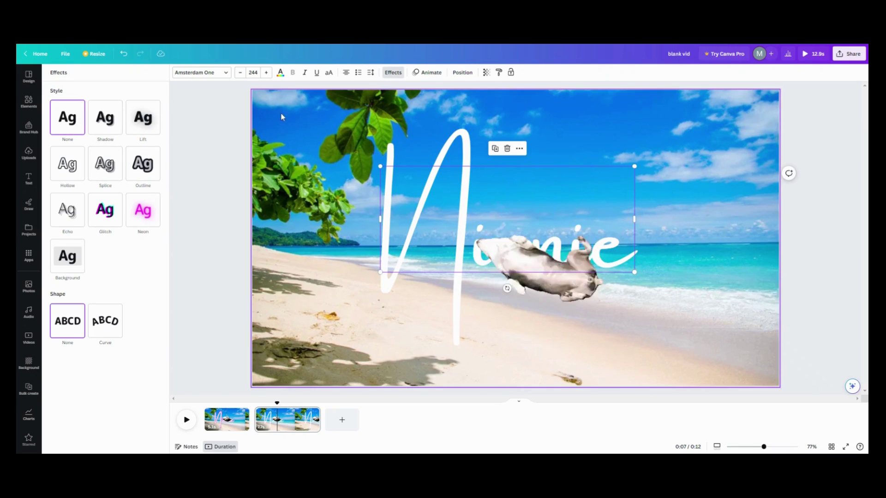
{"action": "left_click", "coordinate": [280, 73]}
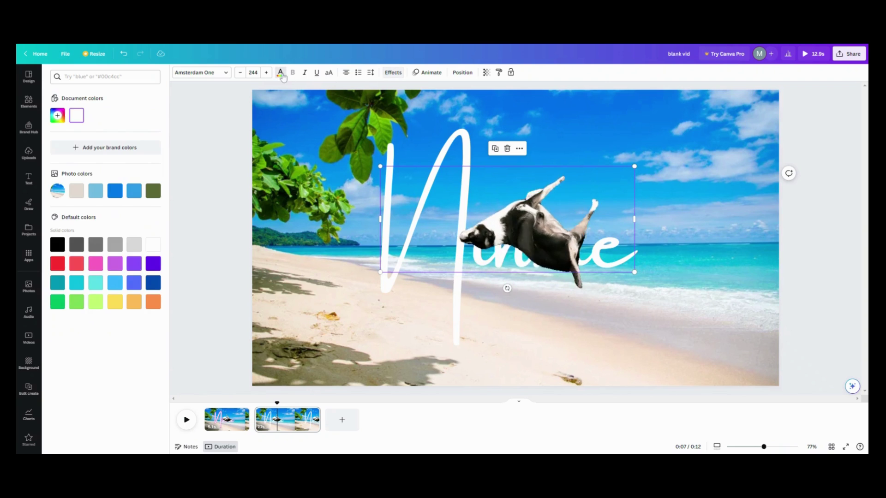
{"action": "left_click", "coordinate": [96, 264]}
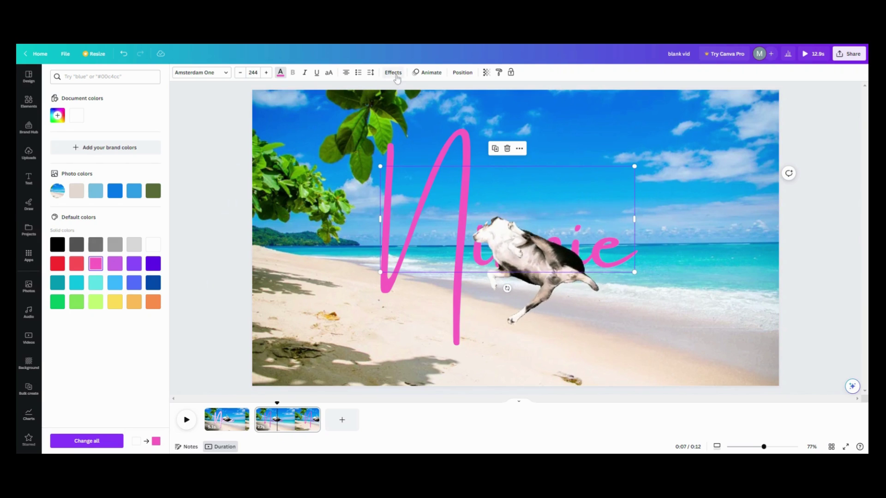
{"action": "left_click", "coordinate": [461, 76]}
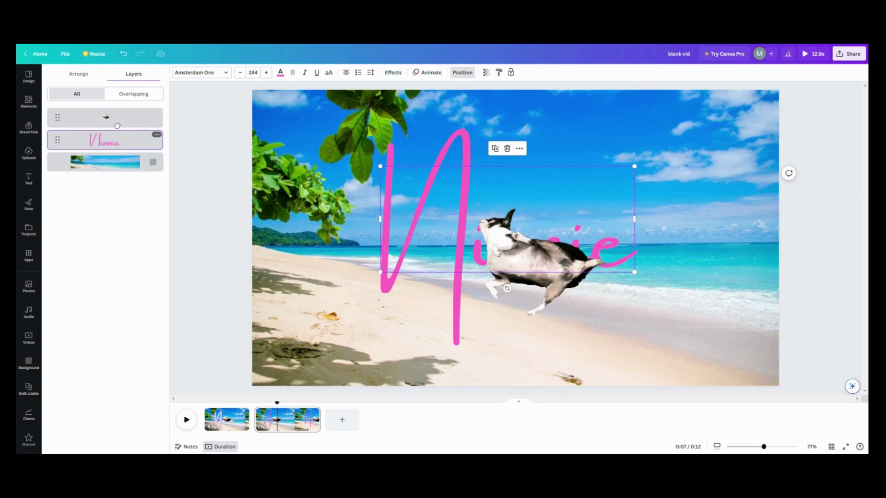
{"action": "left_click_drag", "start_coordinate": [117, 125], "coordinate": [118, 115]}
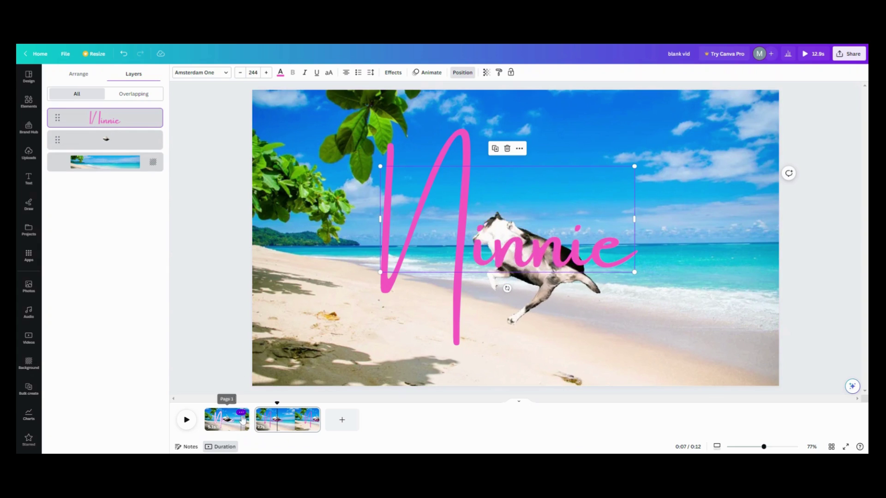
Add a Match & Move transition between the pages with a 2.5-second duration
{"action": "mouse_move", "coordinate": [255, 428]}
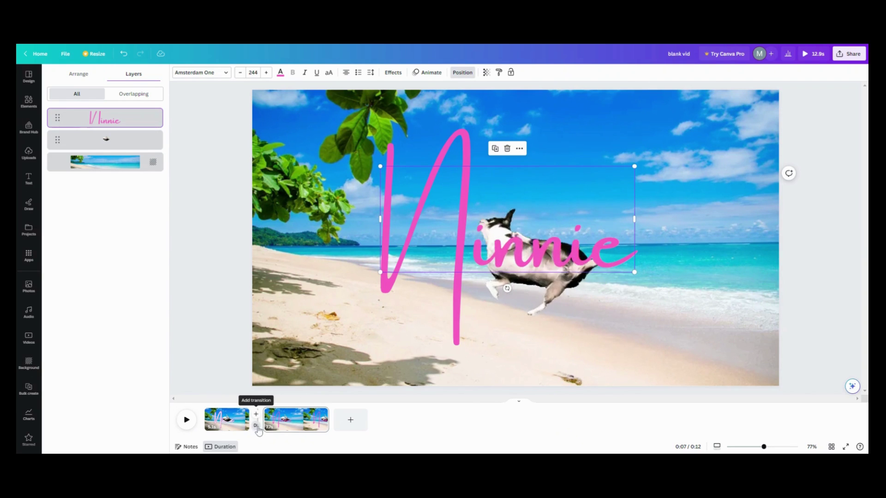
{"action": "left_click", "coordinate": [257, 428]}
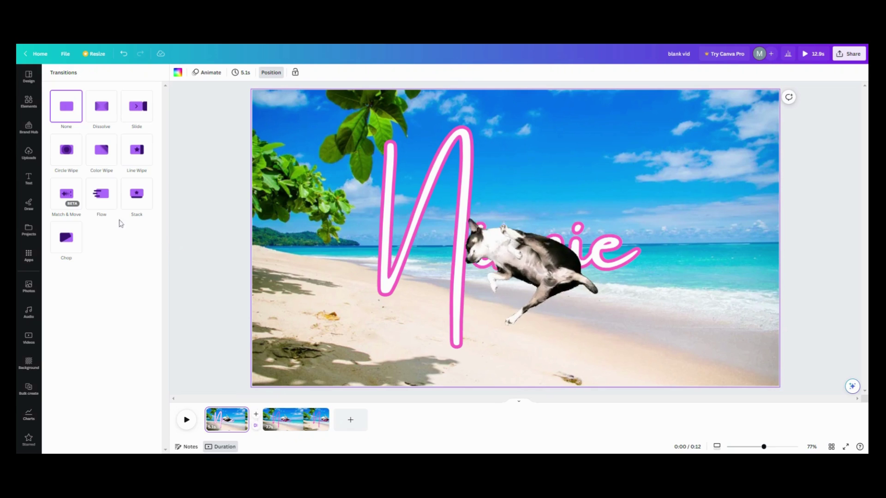
{"action": "left_click", "coordinate": [70, 199]}
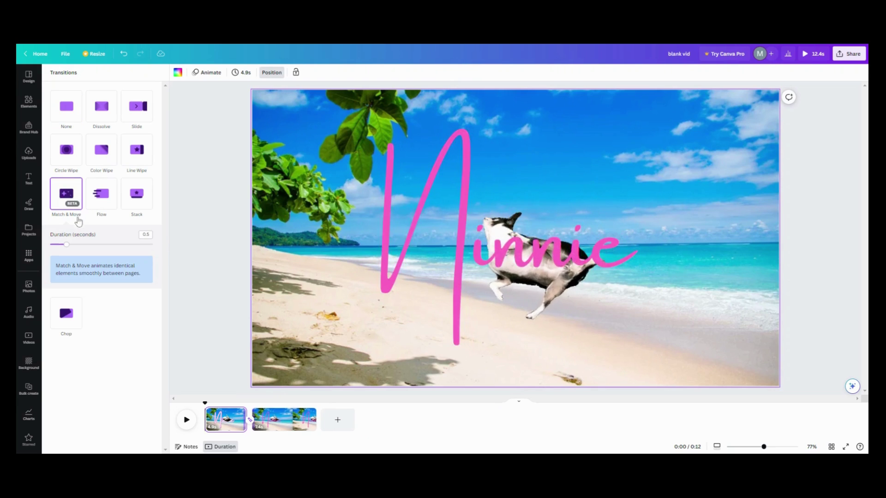
{"action": "left_click_drag", "start_coordinate": [70, 249], "coordinate": [143, 251]}
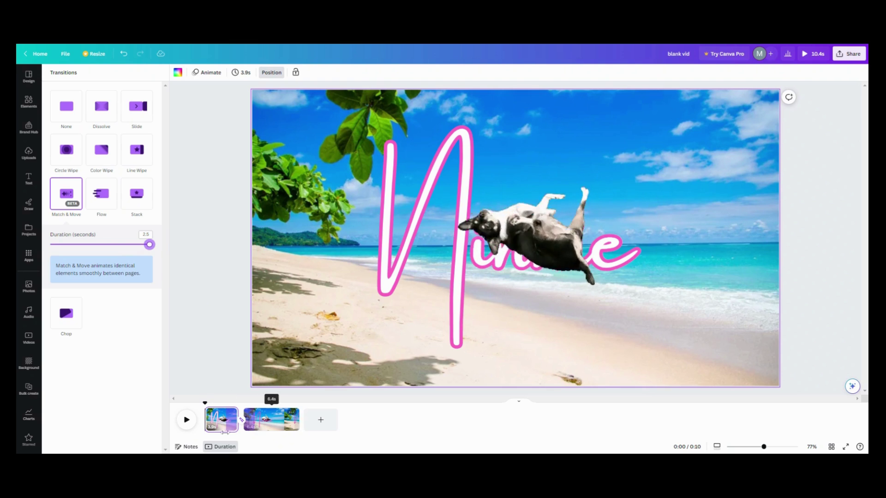
{"action": "left_click", "coordinate": [187, 420]}
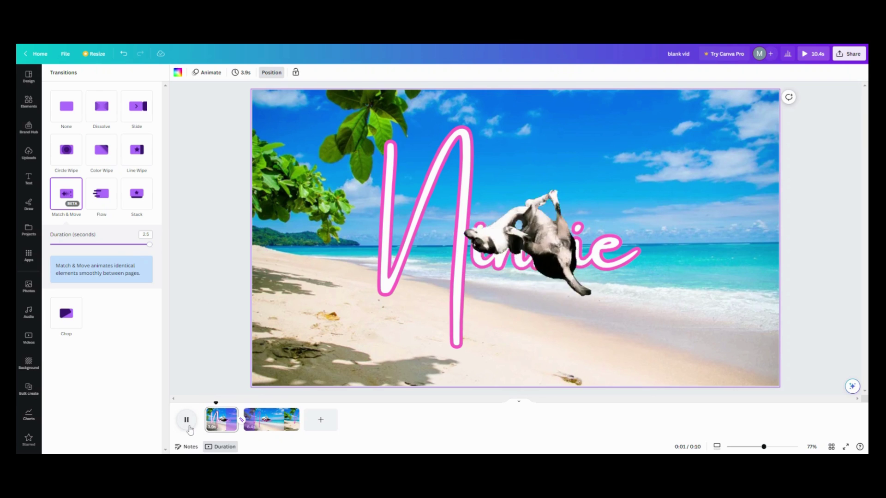